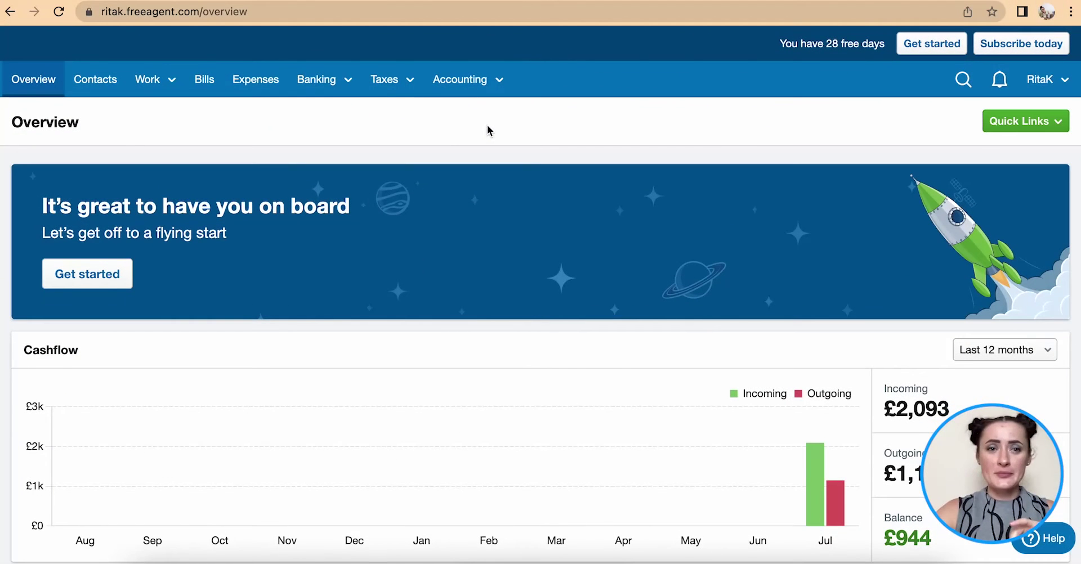
- Open the out-of-pocket expenses list and show the Add New options (Expense, Mileage Claim)
{"action": "left_click", "coordinate": [256, 83]}
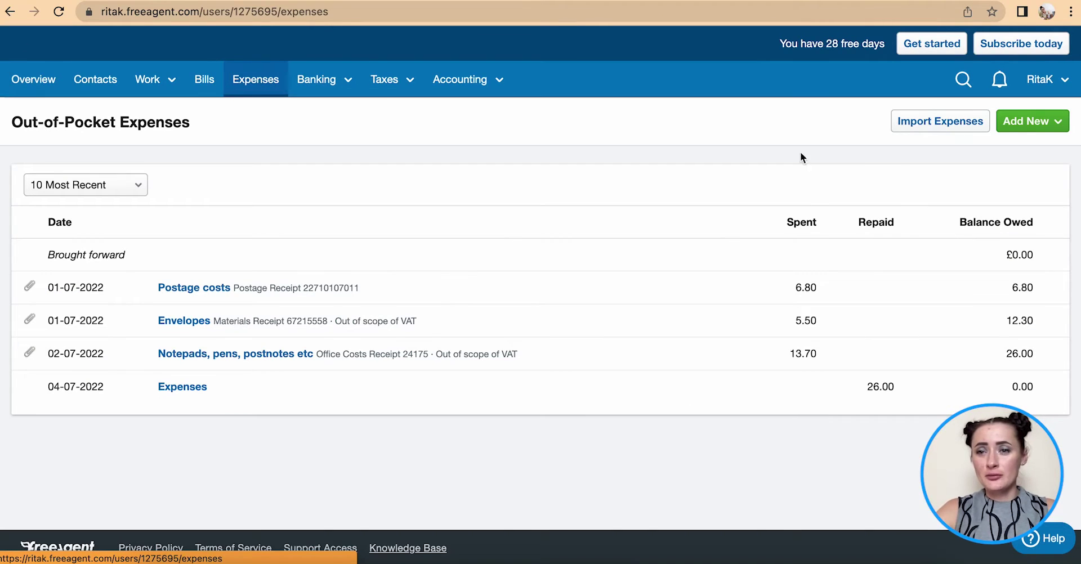
{"action": "left_click", "coordinate": [1057, 129]}
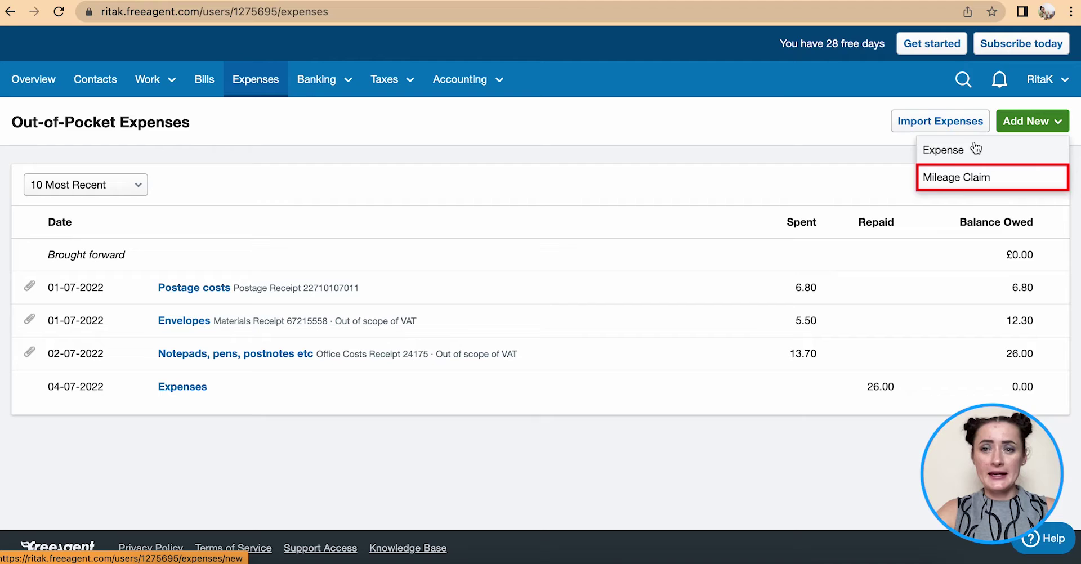
- Start a new expense and attach the newest file, 'Receipt 96472 £25.jpg', as its receipt
{"action": "left_click", "coordinate": [971, 162]}
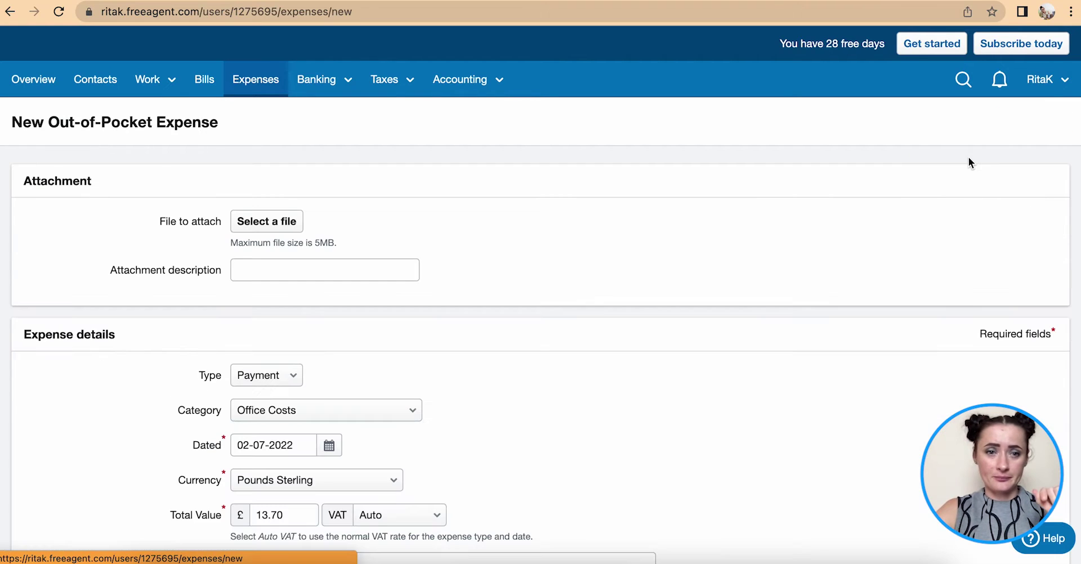
{"action": "left_click", "coordinate": [273, 223]}
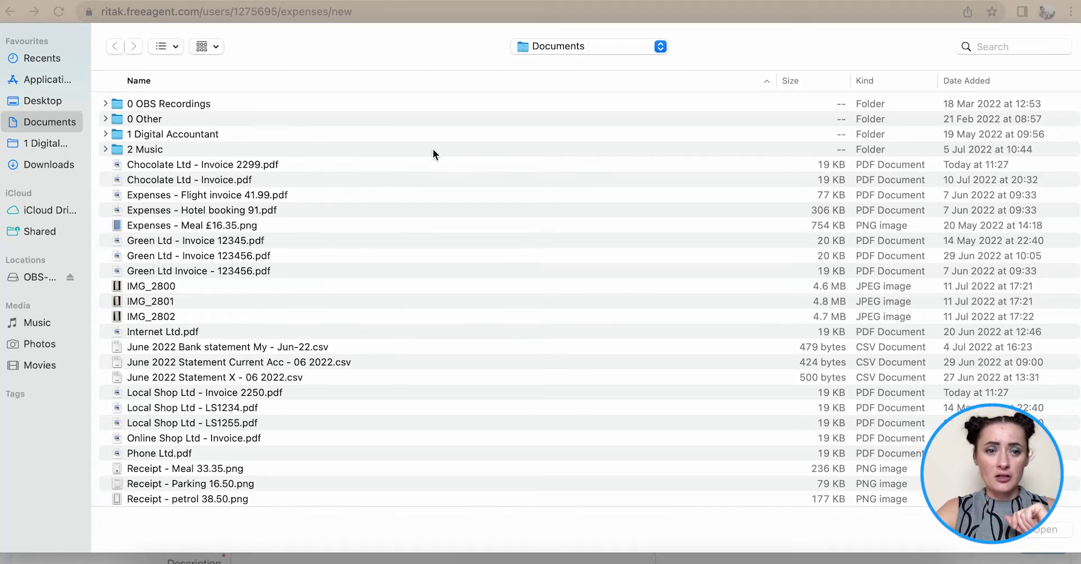
{"action": "left_click", "coordinate": [968, 81]}
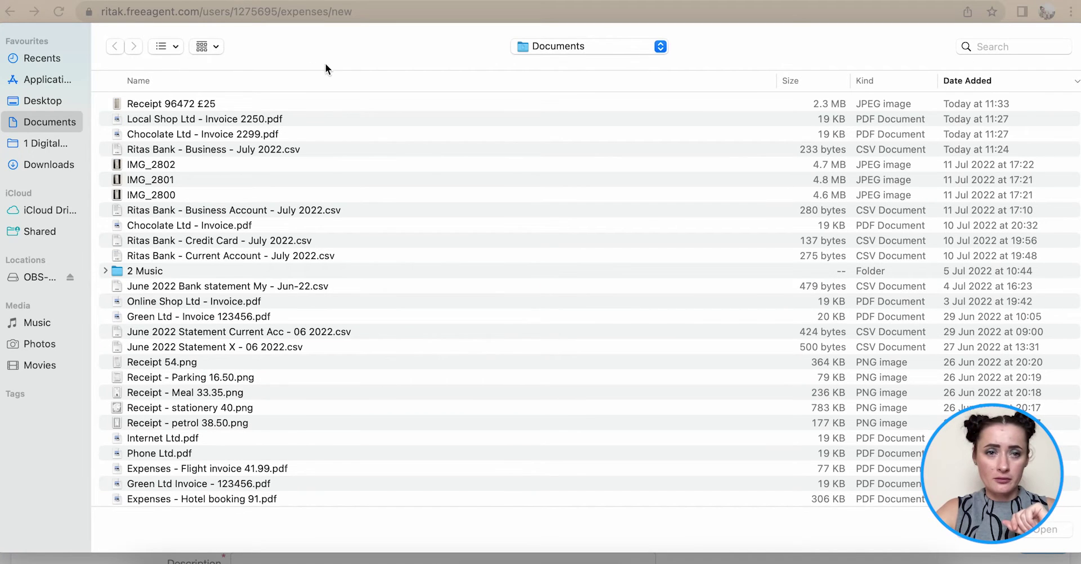
{"action": "left_click", "coordinate": [192, 102]}
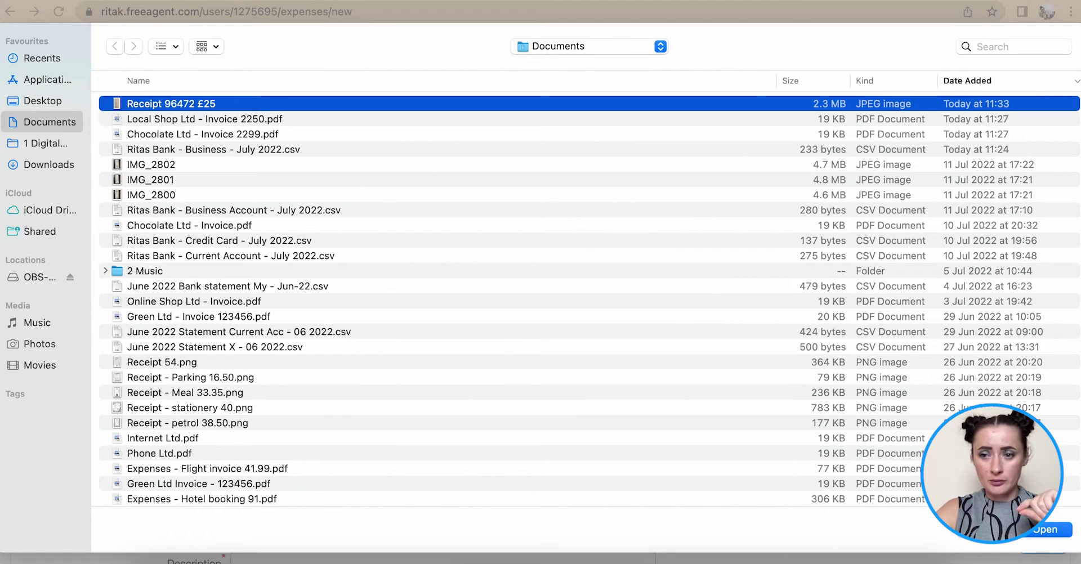
{"action": "left_click", "coordinate": [1048, 531]}
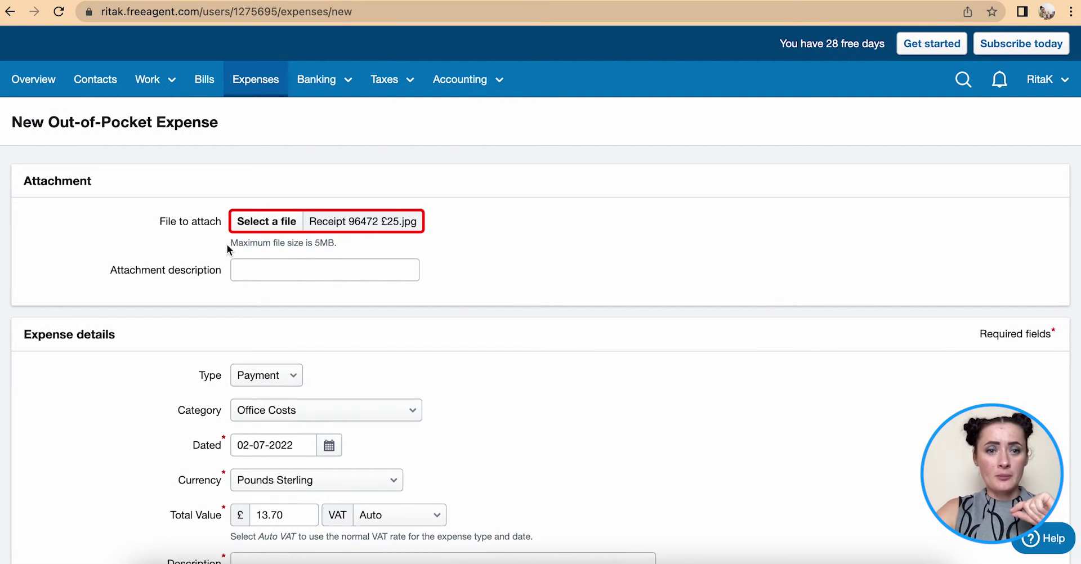
{"action": "left_click_drag", "start_coordinate": [228, 245], "coordinate": [357, 246]}
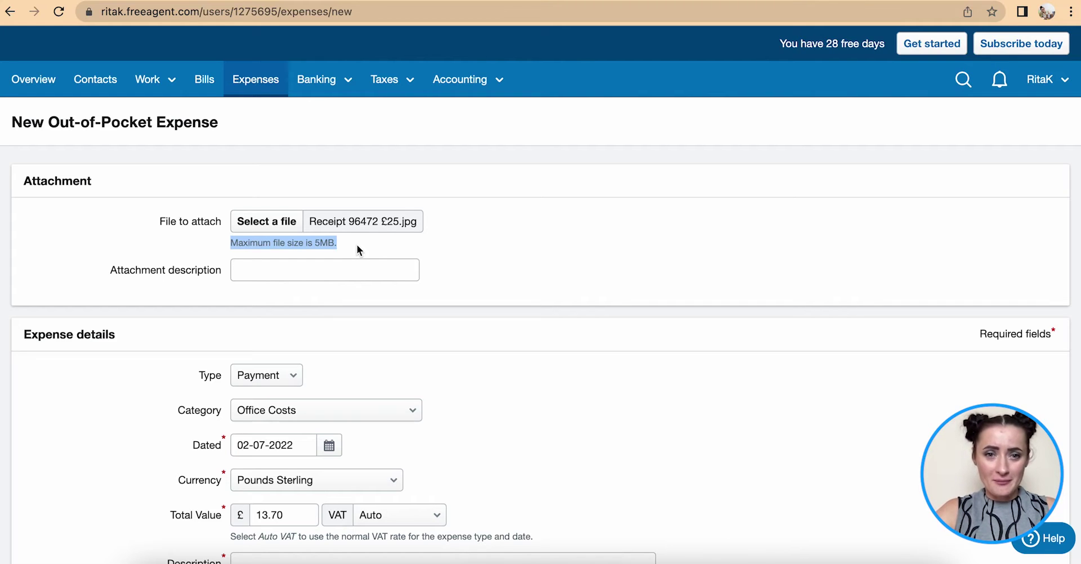
- Enter 'Receipt 96472' as the attachment description, starting from the Receipt suggestion
{"action": "left_click", "coordinate": [316, 270]}
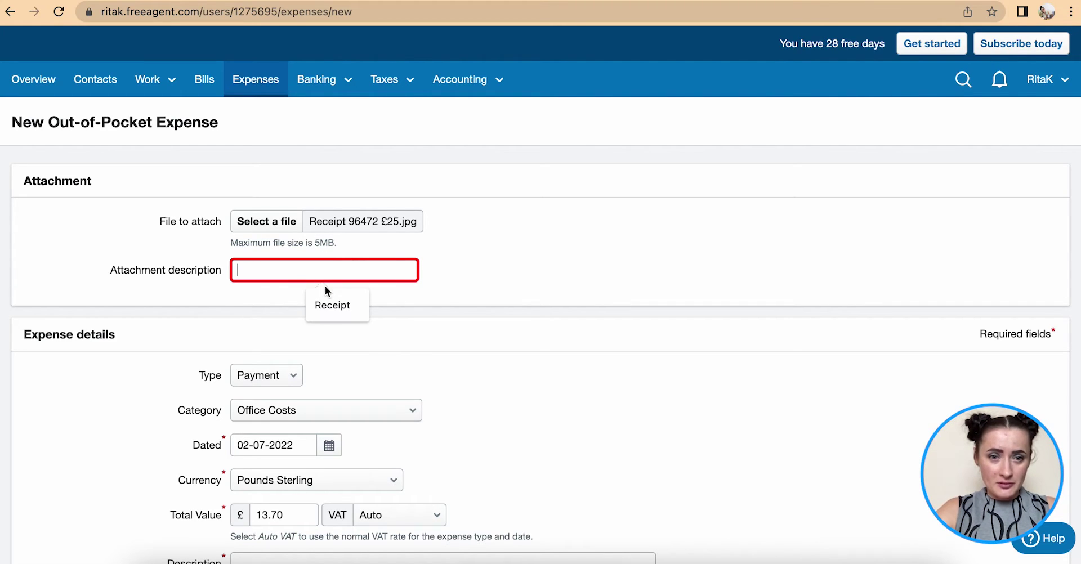
{"action": "left_click", "coordinate": [333, 304]}
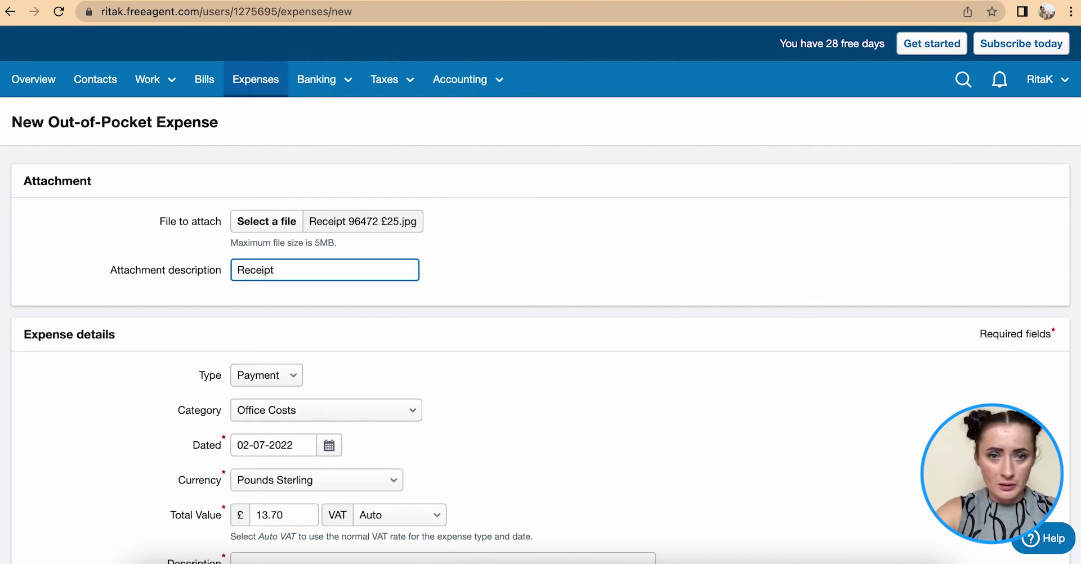
{"action": "type", "text": "96"}
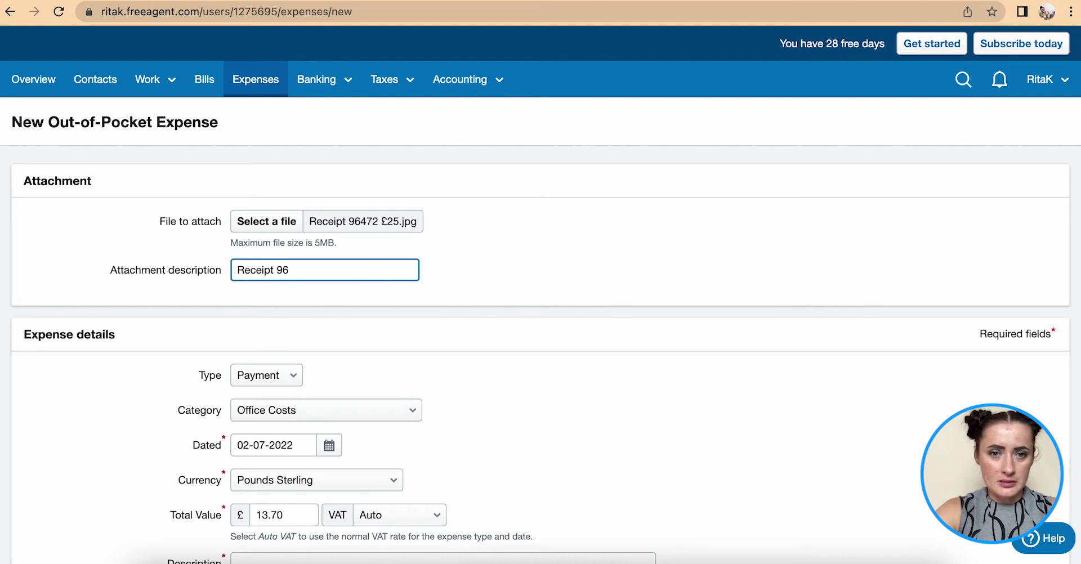
{"action": "type", "text": "472"}
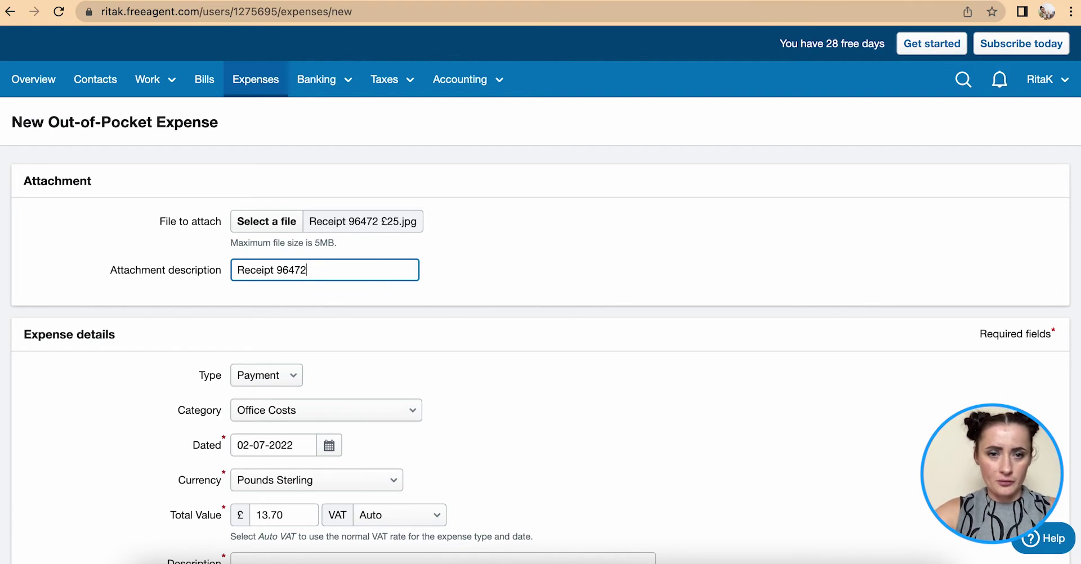
- Leave the expense type as Payment and change the category to Materials
{"action": "left_click", "coordinate": [439, 309]}
{"action": "scroll", "coordinate": [438, 309], "scroll_direction": "down", "scroll_amount": 2}
{"action": "scroll", "coordinate": [439, 314], "scroll_direction": "down", "scroll_amount": 2}
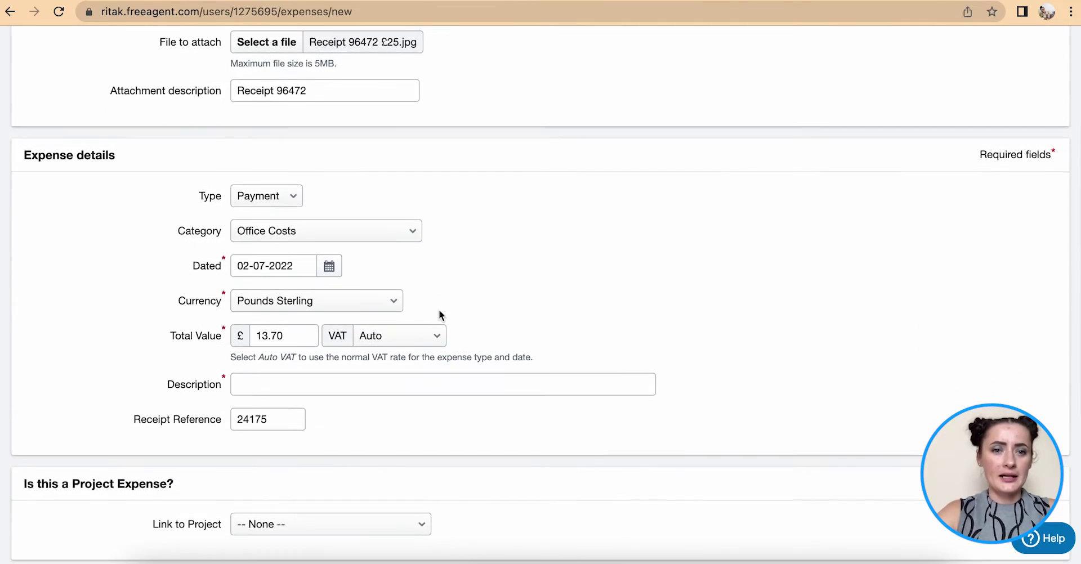
{"action": "left_click", "coordinate": [291, 195]}
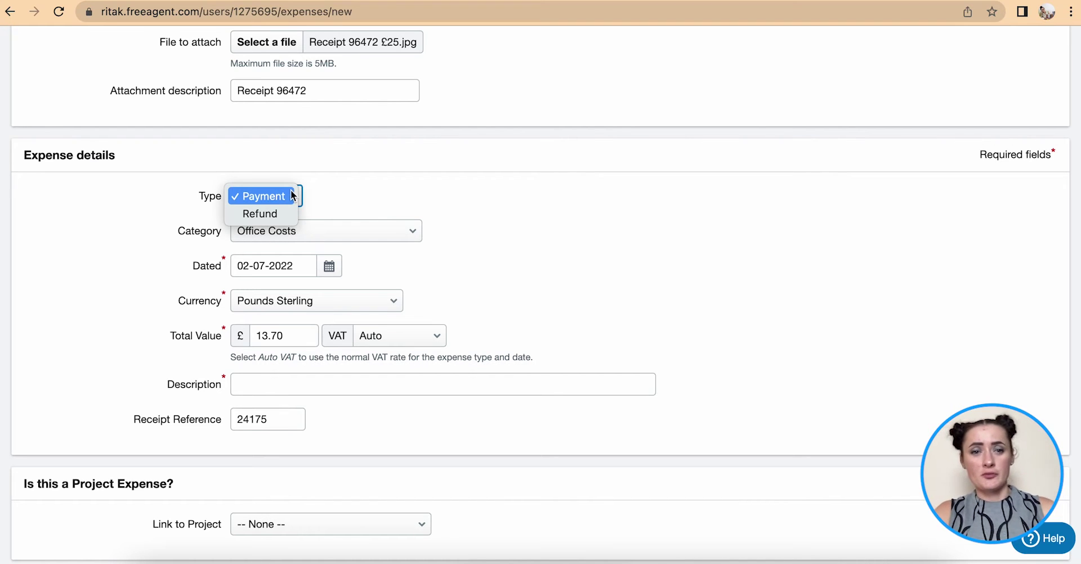
{"action": "left_click", "coordinate": [280, 198]}
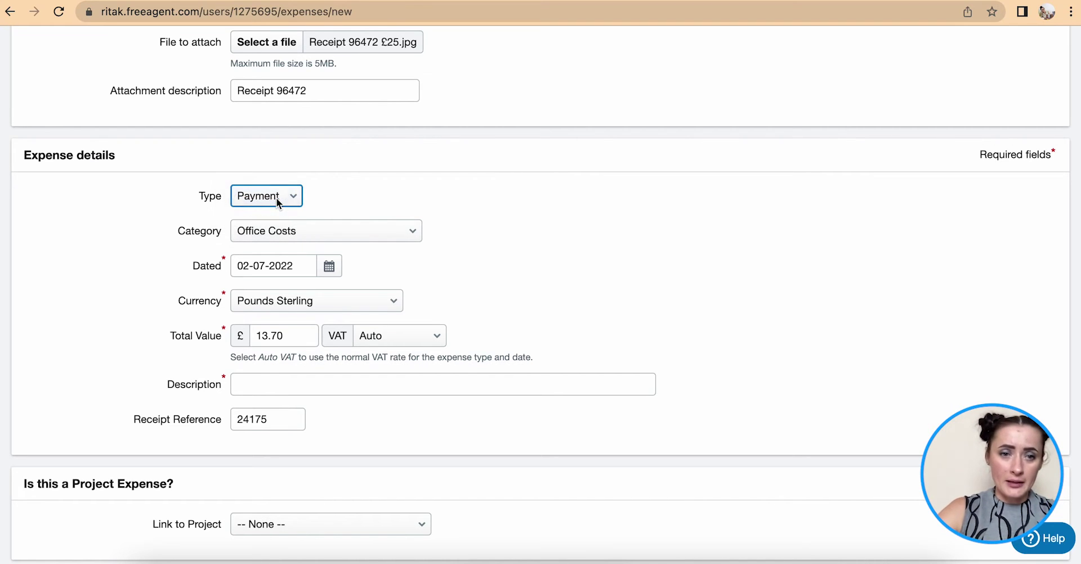
{"action": "left_click", "coordinate": [288, 230]}
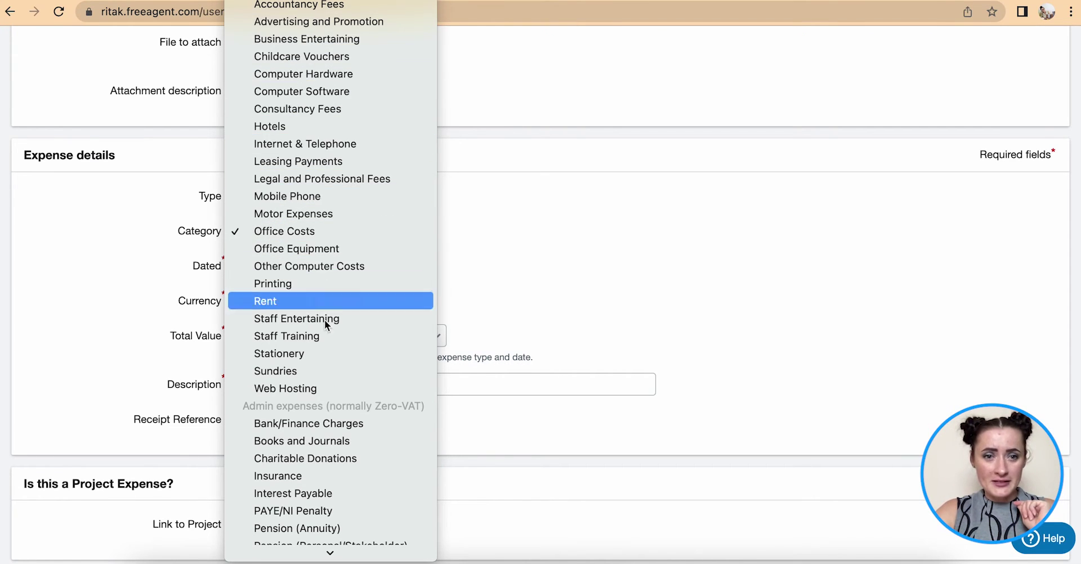
{"action": "scroll", "coordinate": [325, 407], "scroll_direction": "down", "scroll_amount": 5}
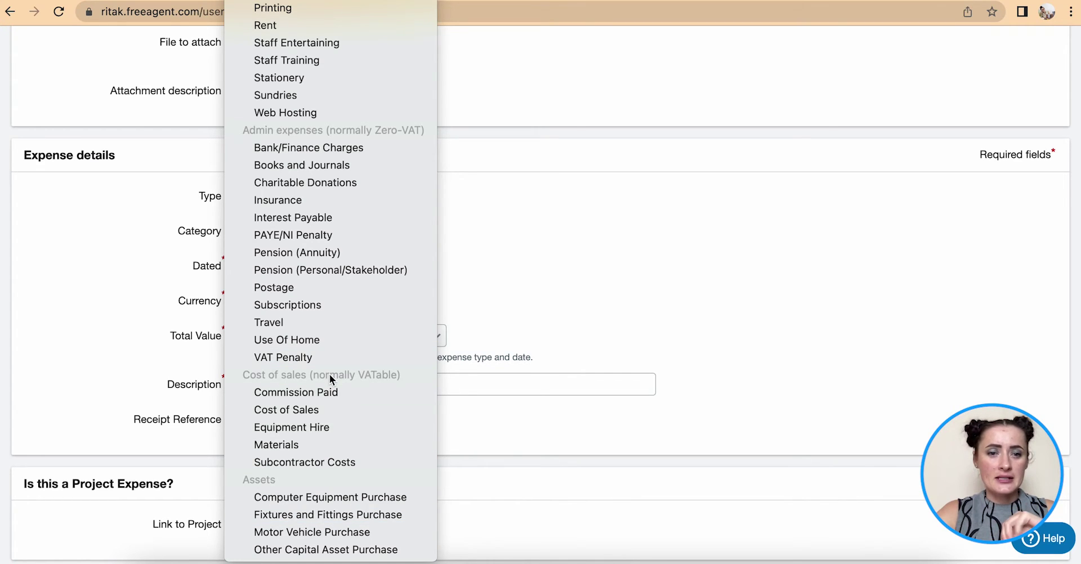
{"action": "left_click", "coordinate": [320, 444]}
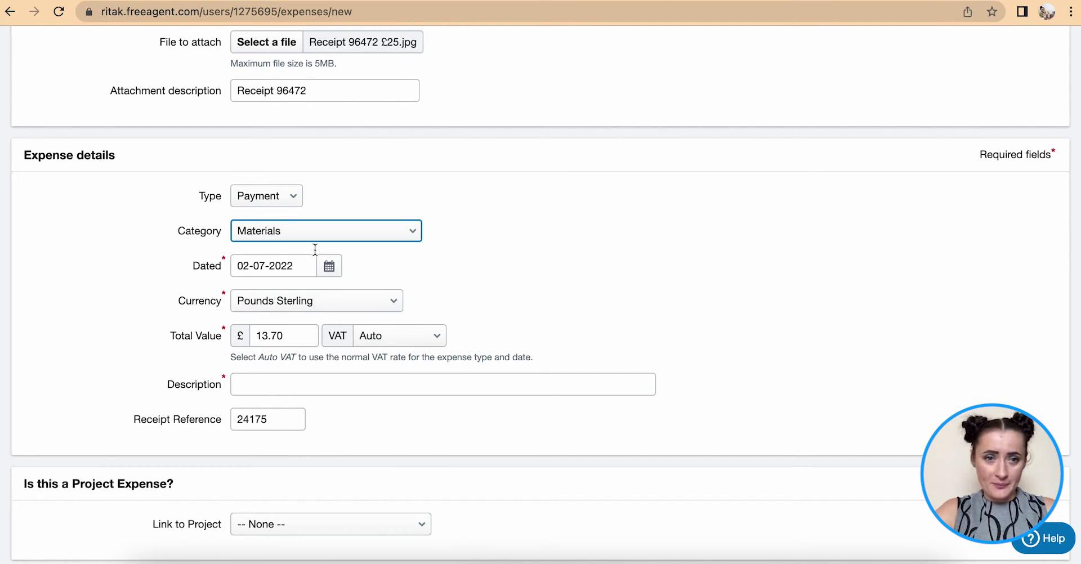
- Date the expense 11 July 2022 and change the total from 13.70 to £25.00
{"action": "left_click", "coordinate": [325, 265]}
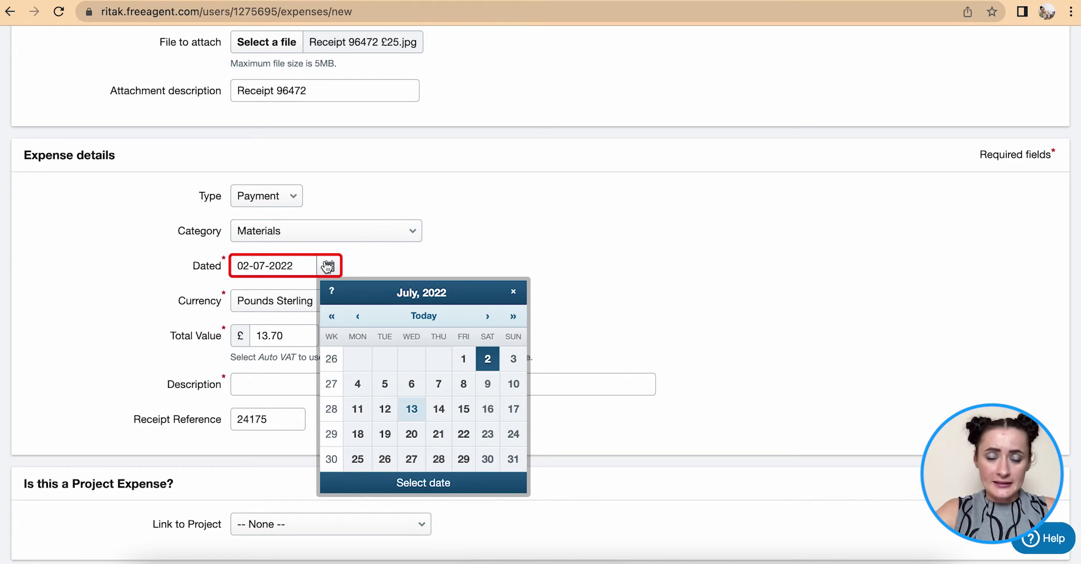
{"action": "left_click", "coordinate": [359, 408]}
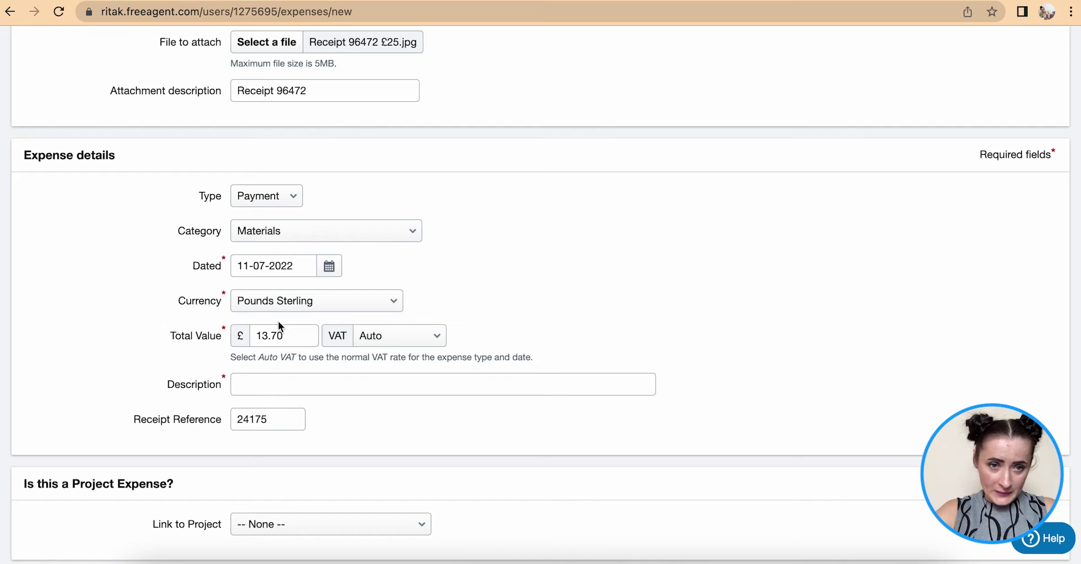
{"action": "left_click", "coordinate": [285, 335]}
{"action": "left_click_drag", "start_coordinate": [299, 335], "coordinate": [241, 337]}
{"action": "type", "text": "25.00"}
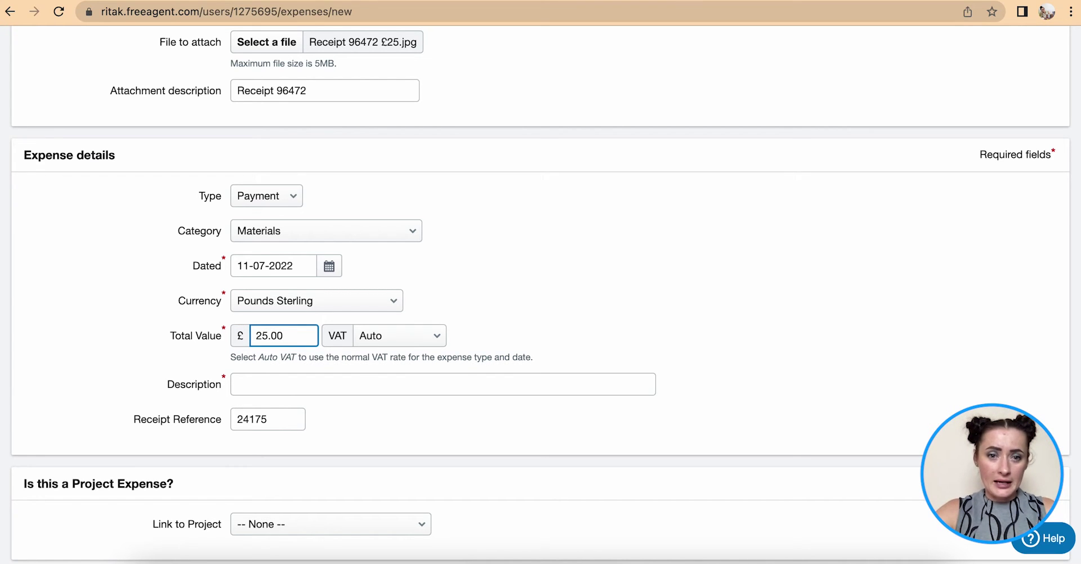
{"action": "key", "text": "Tab"}
- Switch VAT to a fixed amount and enter £4.17
{"action": "left_click", "coordinate": [441, 339]}
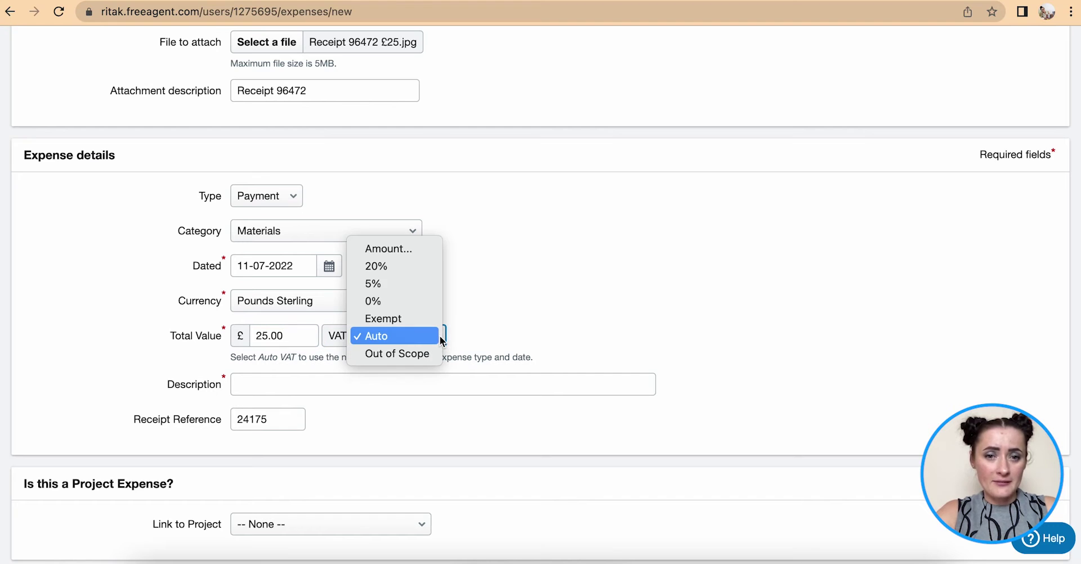
{"action": "left_click", "coordinate": [400, 250]}
{"action": "left_click", "coordinate": [497, 338]}
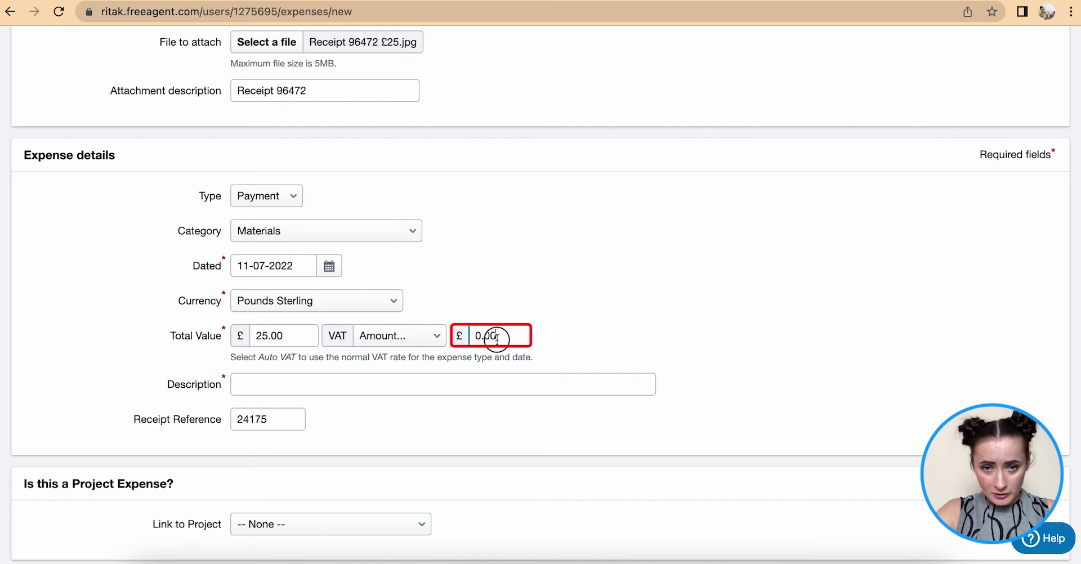
{"action": "left_click_drag", "start_coordinate": [496, 338], "coordinate": [471, 337]}
{"action": "type", "text": "4"}
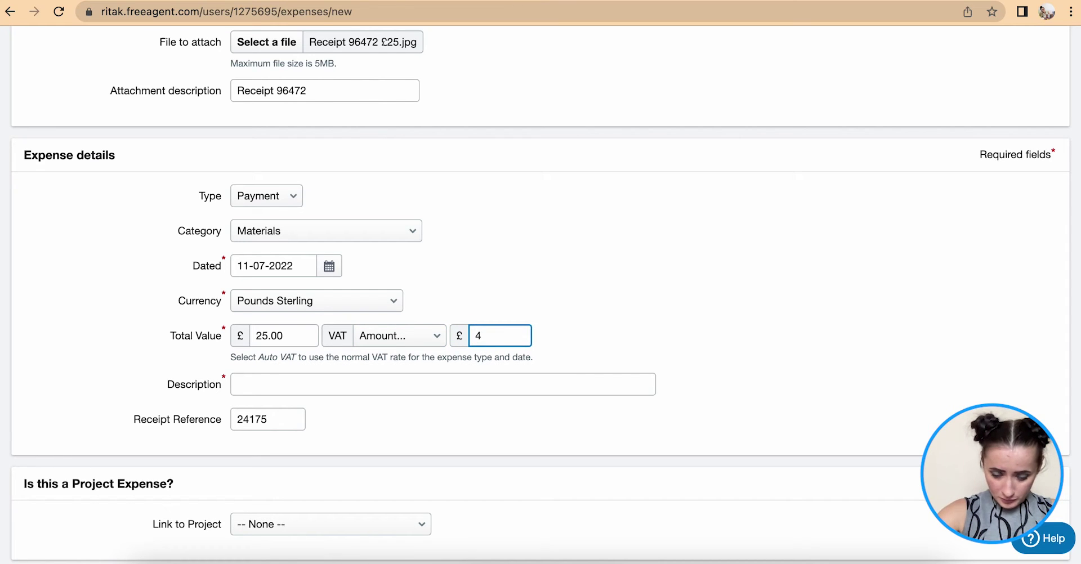
{"action": "type", "text": ".17"}
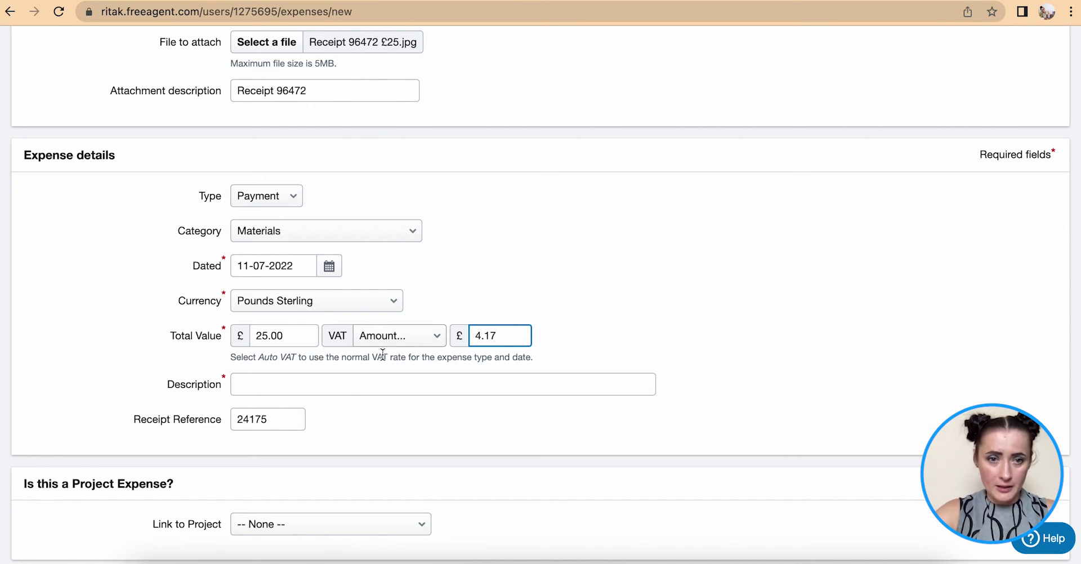
{"action": "left_click", "coordinate": [272, 381]}
- Describe the expense as 'Ink cartridges' and replace receipt reference 24175 with 96472
{"action": "type", "text": "I"}
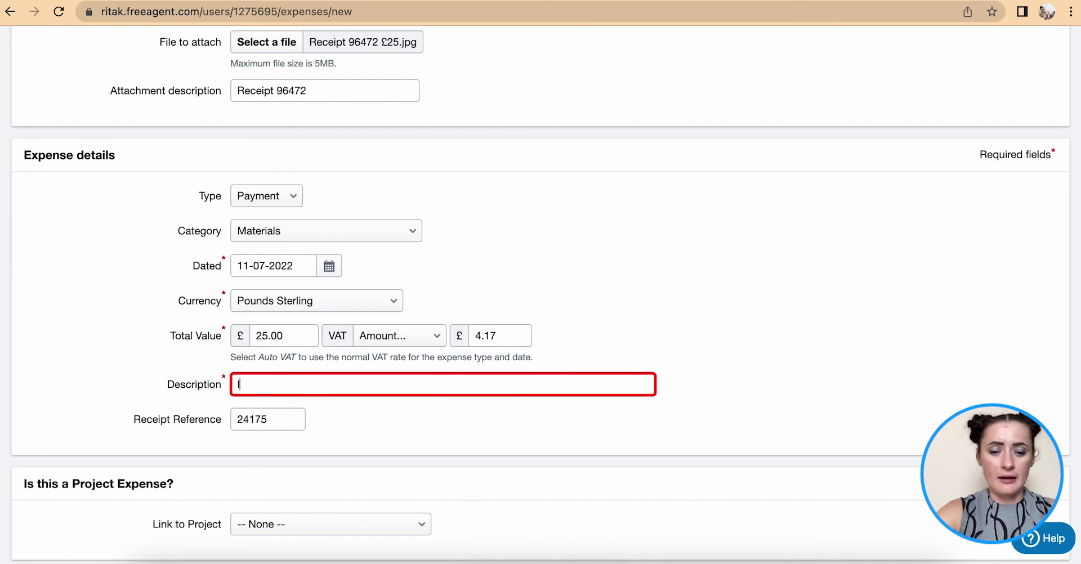
{"action": "type", "text": "nk cart"}
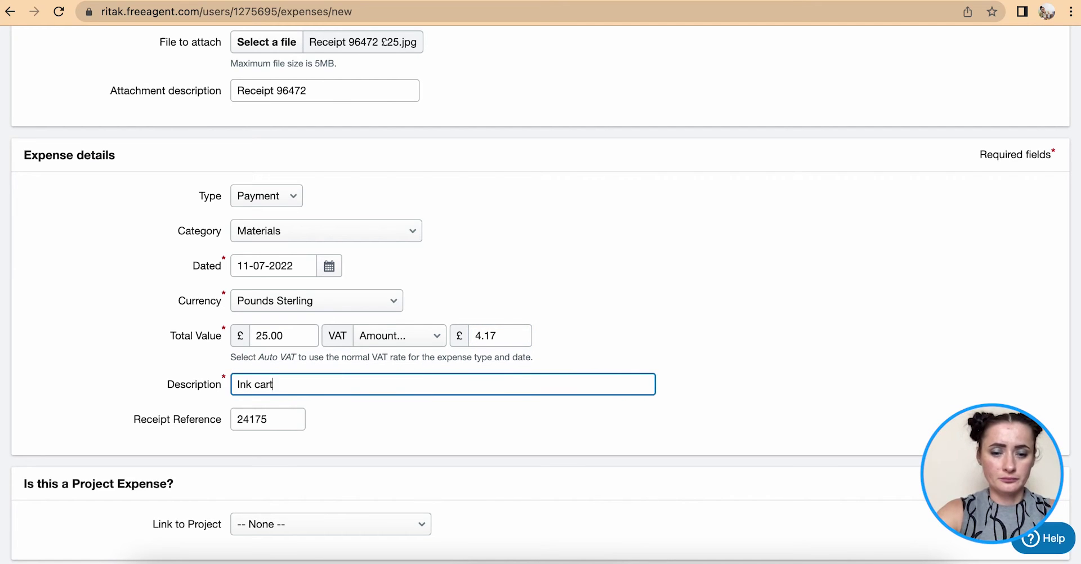
{"action": "type", "text": "ridges"}
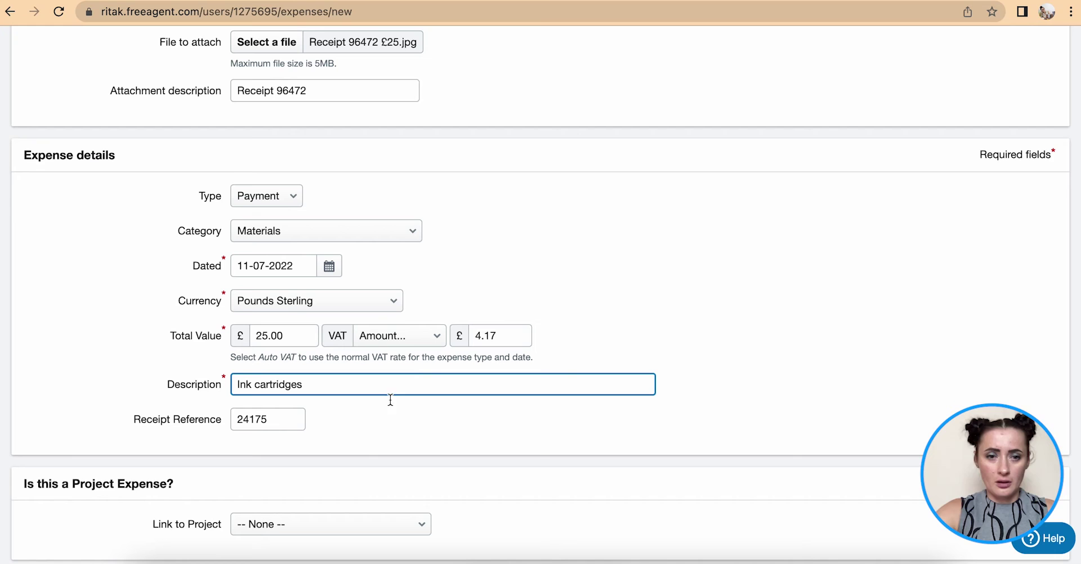
{"action": "left_click_drag", "start_coordinate": [296, 421], "coordinate": [231, 421]}
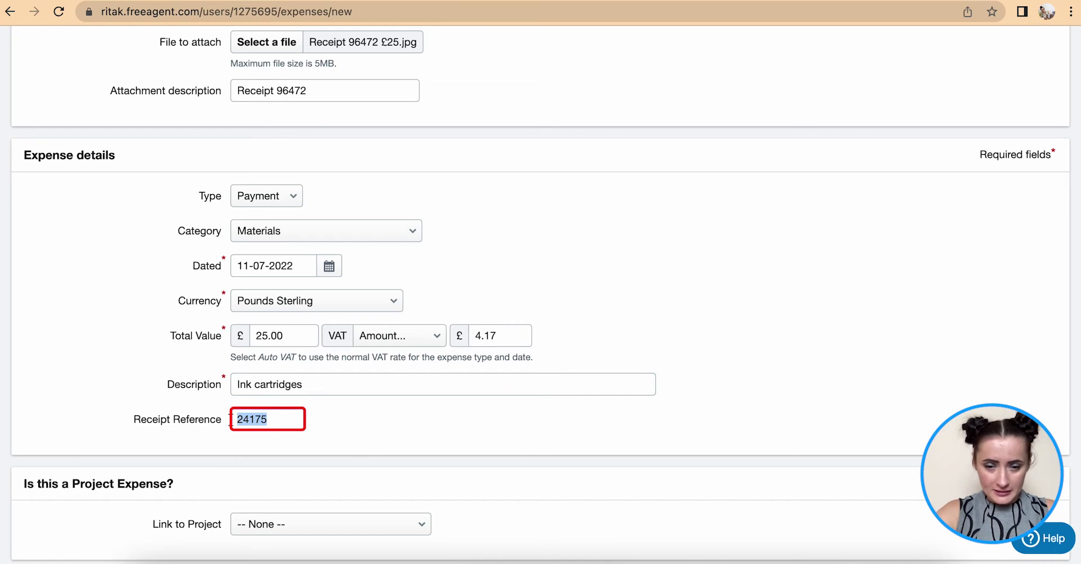
{"action": "type", "text": "24"}
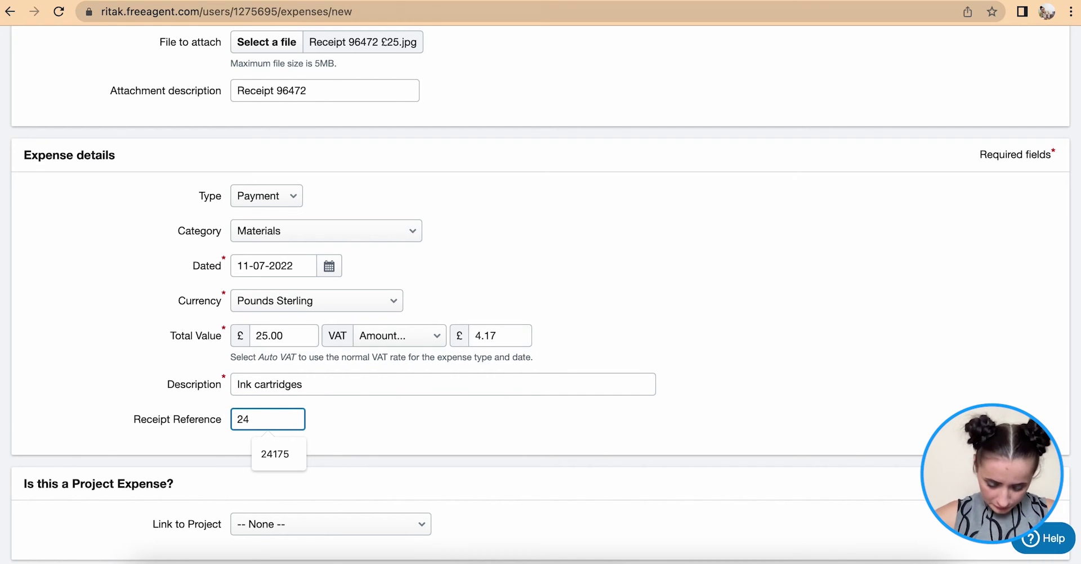
{"action": "key", "text": "BackSpace"}
{"action": "key", "text": "BackSpace"}
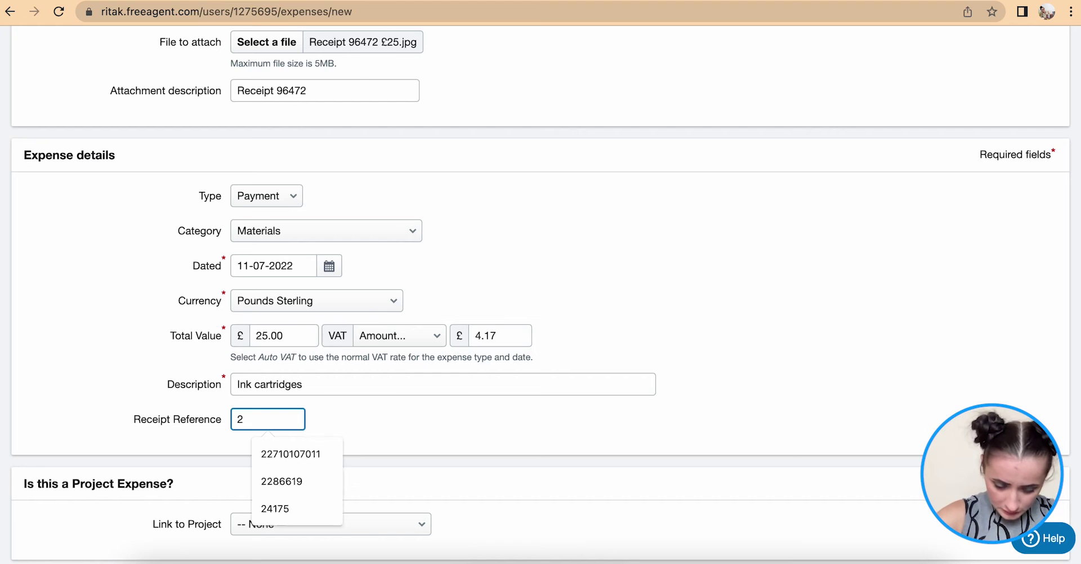
{"action": "type", "text": "96"}
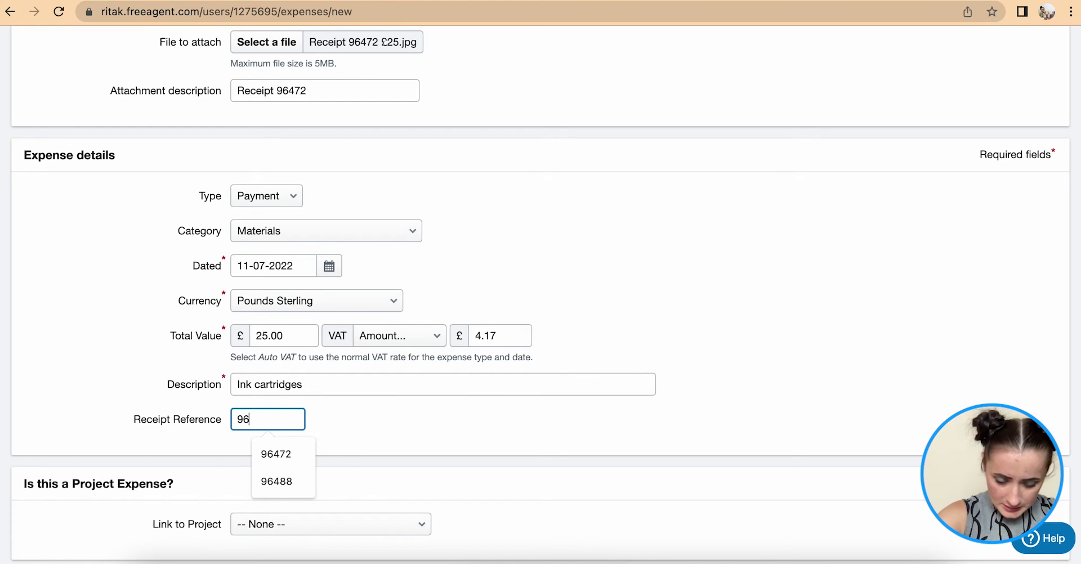
{"action": "type", "text": "472"}
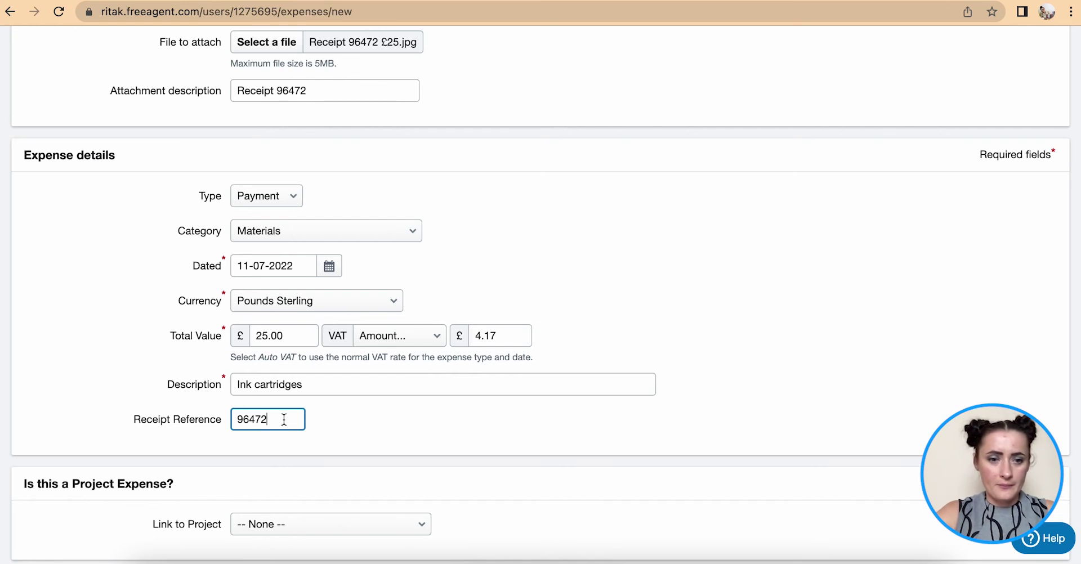
{"action": "scroll", "coordinate": [284, 419], "scroll_direction": "down", "scroll_amount": 4}
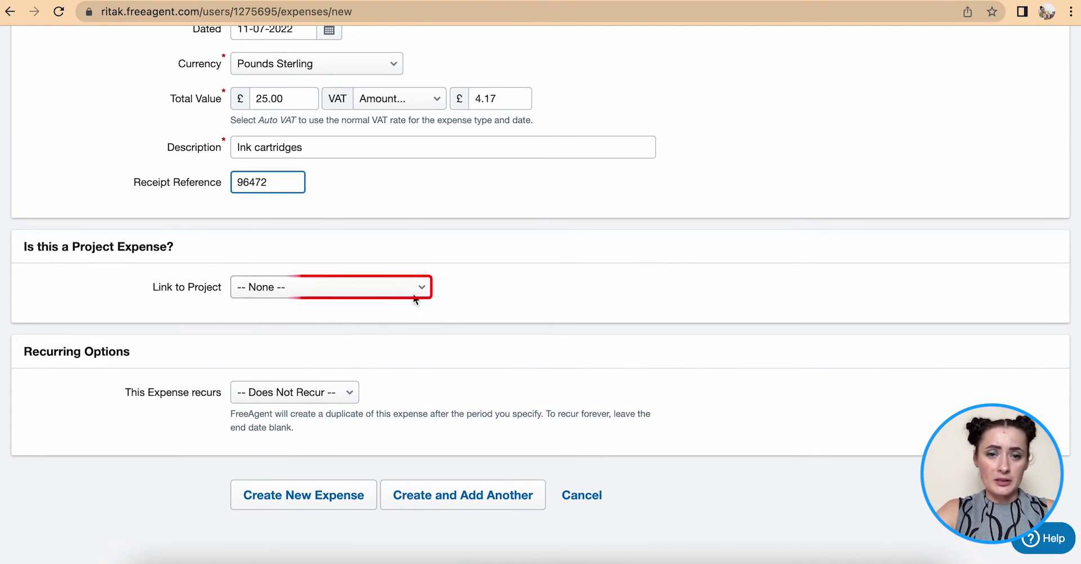
- Link the expense to project Events Ltd: Event 2022 and set re-billing to At cost
{"action": "left_click", "coordinate": [423, 288]}
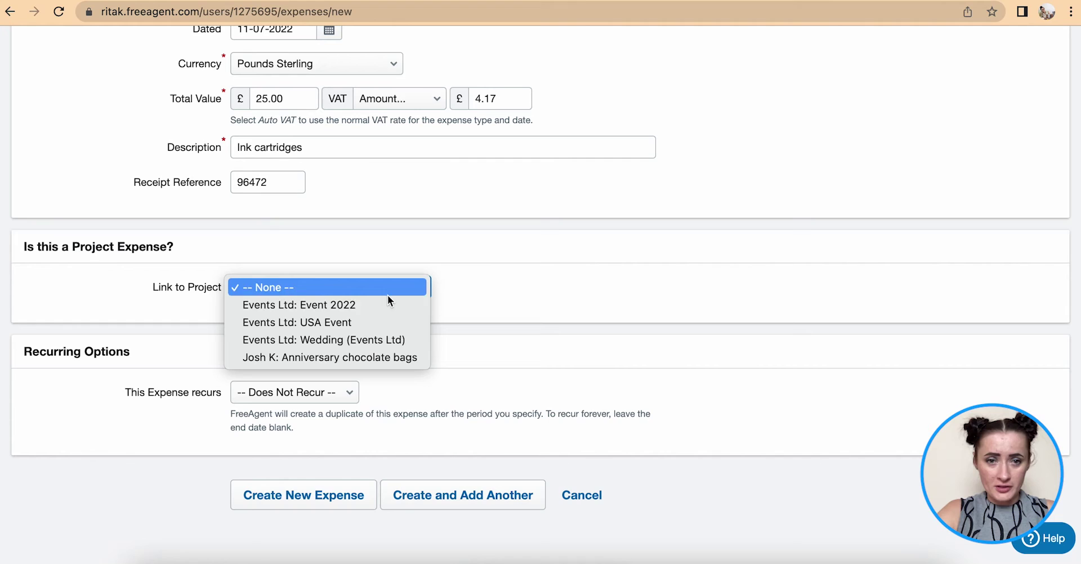
{"action": "left_click", "coordinate": [364, 309]}
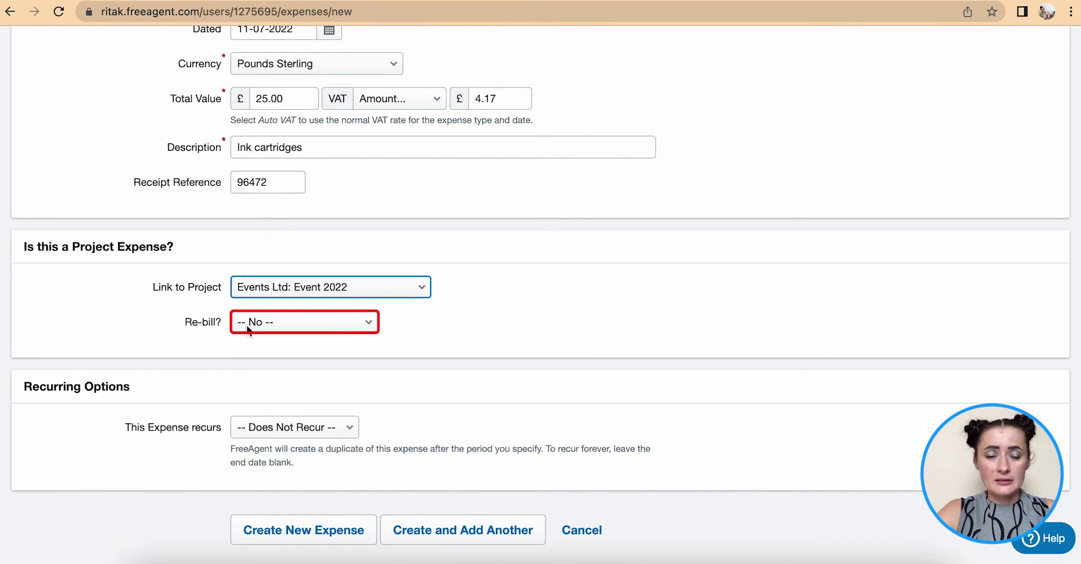
{"action": "left_click", "coordinate": [369, 325]}
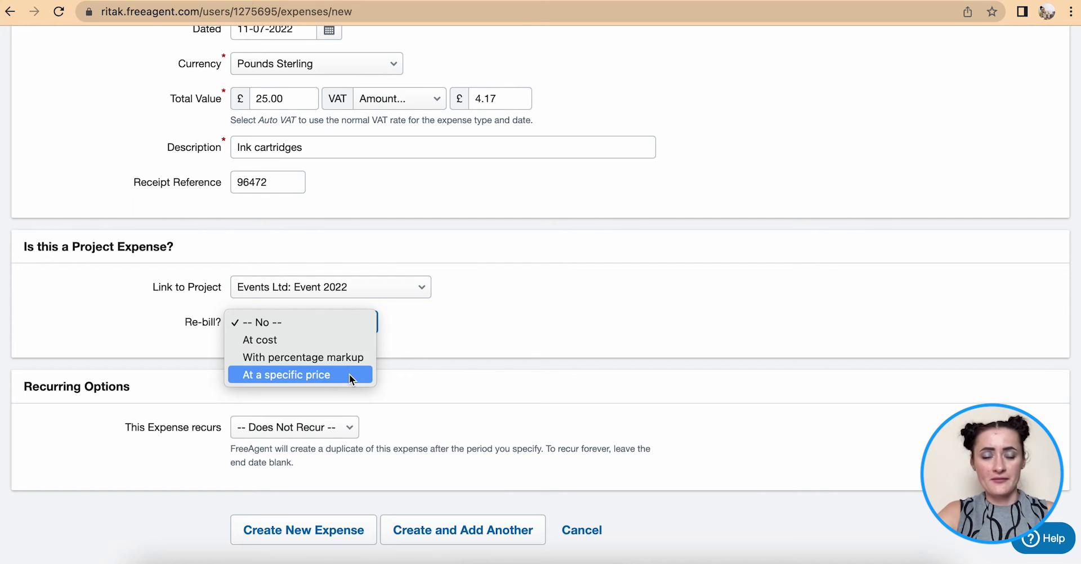
{"action": "left_click", "coordinate": [268, 339]}
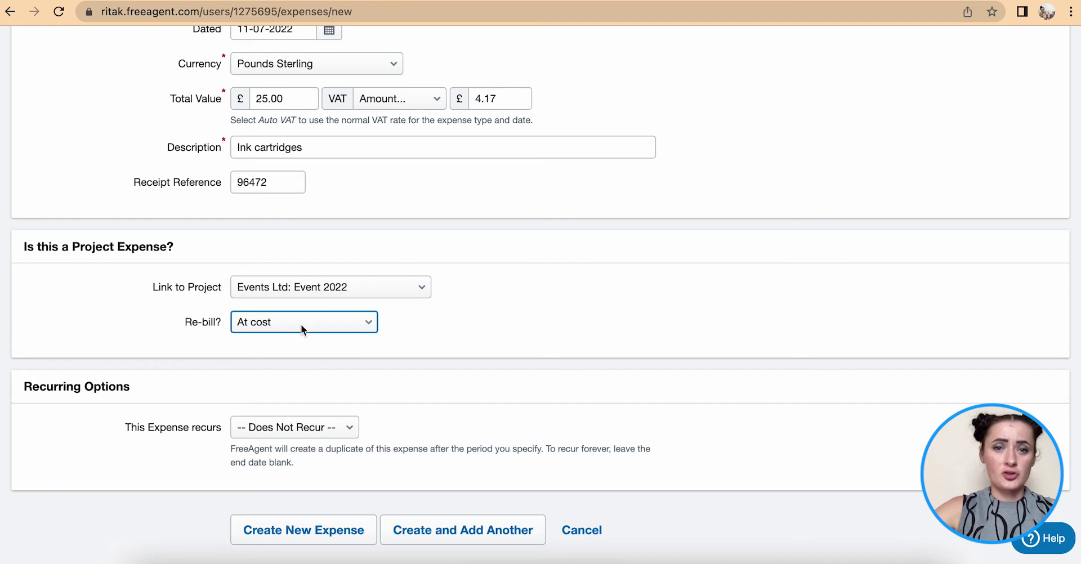
{"action": "scroll", "coordinate": [333, 368], "scroll_direction": "down", "scroll_amount": 1}
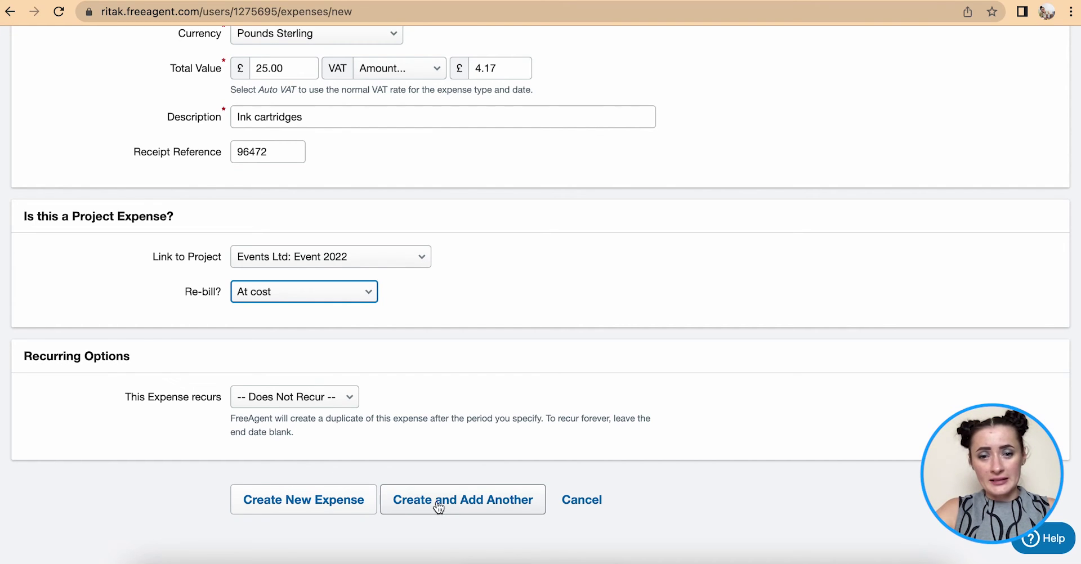
- Submit the ink cartridges expense with Create New Expense and wait while it saves
{"action": "left_click", "coordinate": [320, 503]}
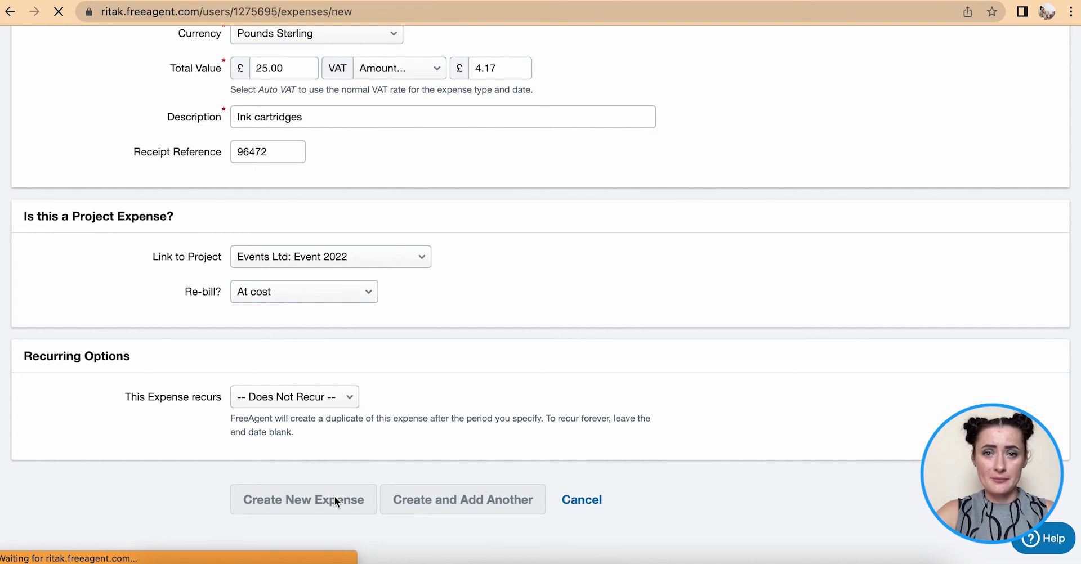
{"action": "scroll", "coordinate": [334, 495], "scroll_direction": "up", "scroll_amount": 10}
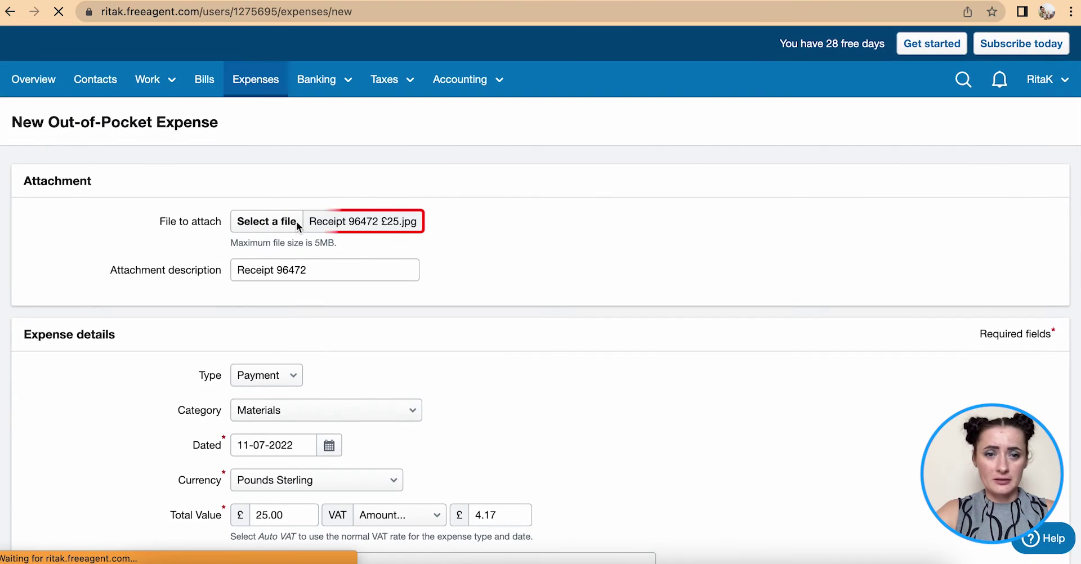